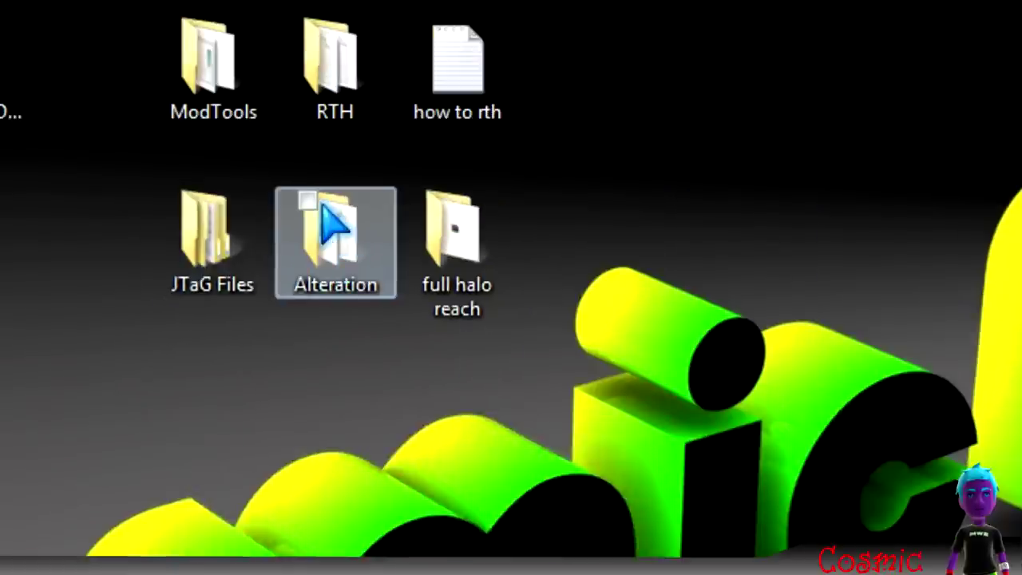
Step: Launch AlterationJTAG from the Alteration folder on the desktop
double_click(339, 252)
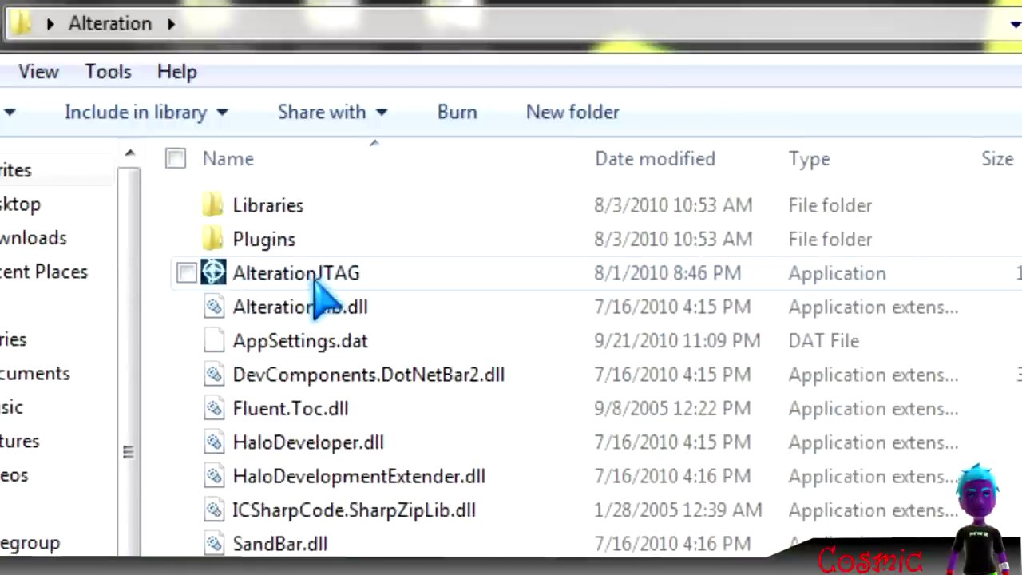
left_click(314, 281)
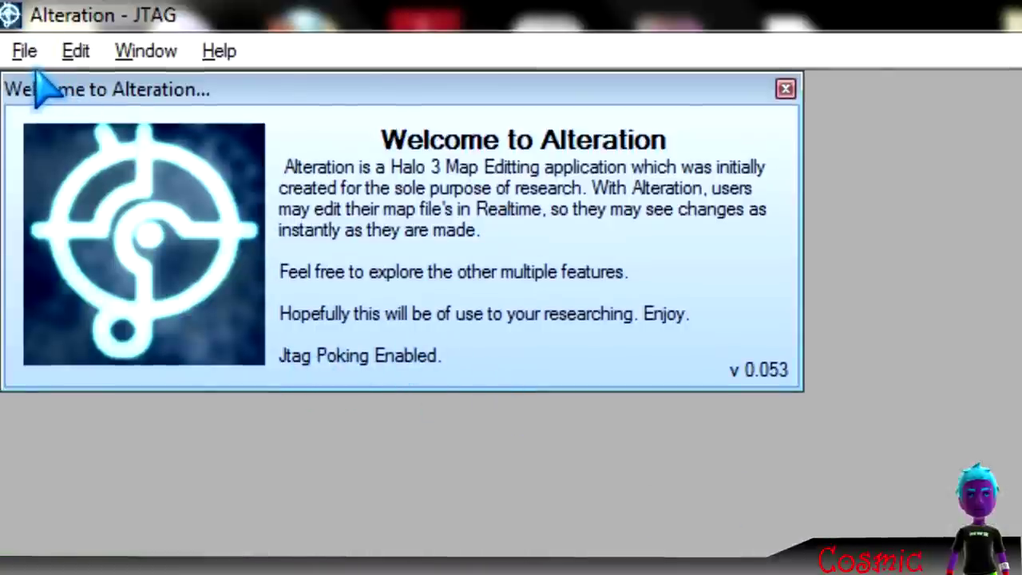
Step: Review the XDKName entry under XDK Settings in the Alteration settings, and close the settings
left_click(24, 50)
mouse_move(75, 48)
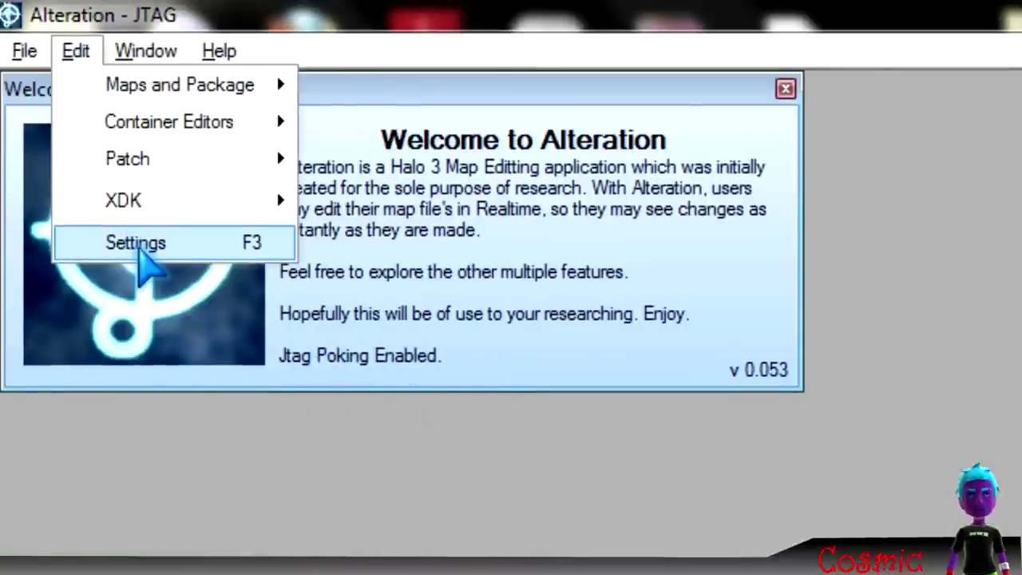
left_click(137, 243)
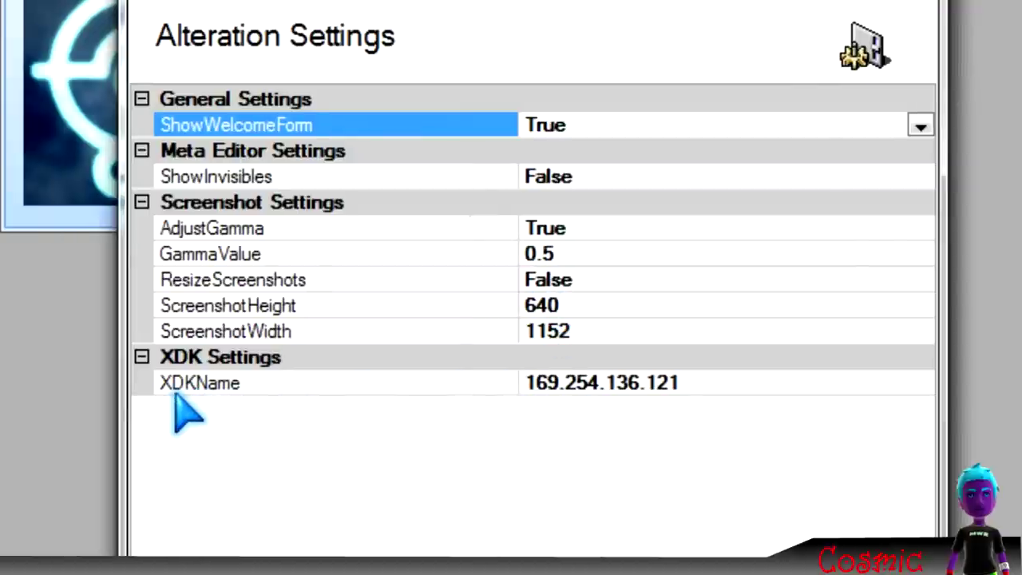
left_click(697, 384)
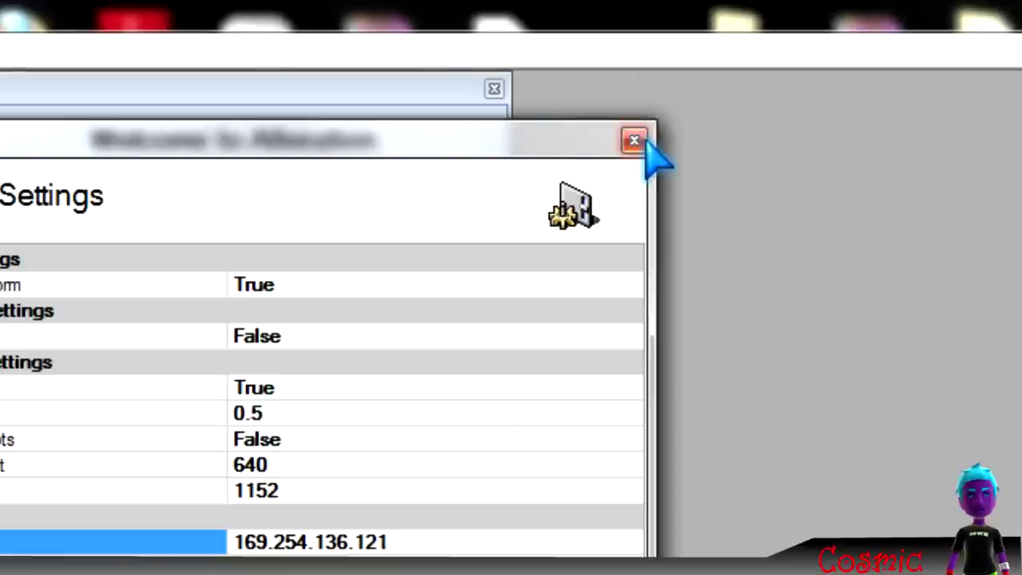
left_click(634, 139)
Step: Open the Halo 3 map file zanzibar.map from the last resort folder
left_click(24, 52)
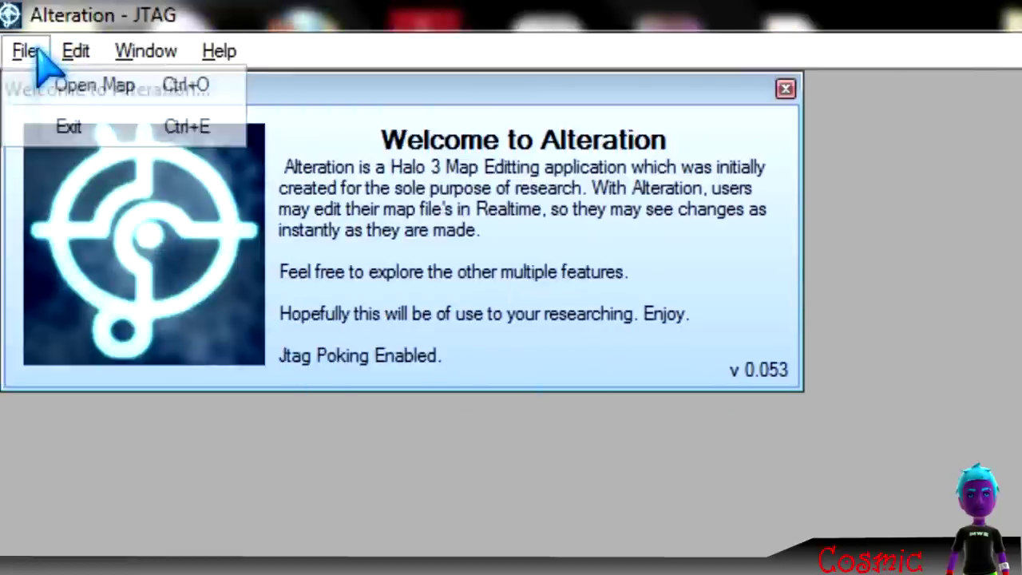
left_click(48, 86)
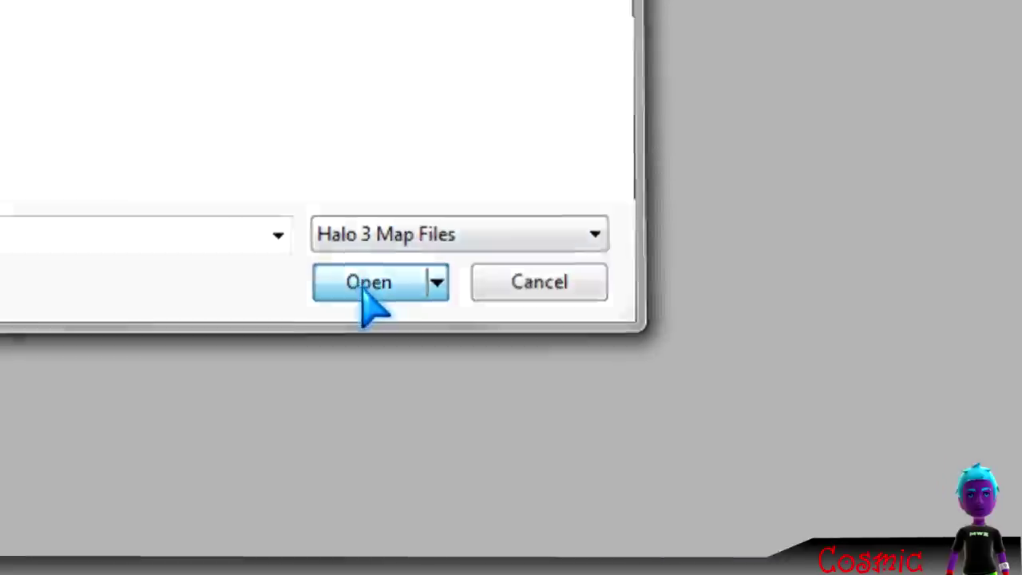
left_click(366, 294)
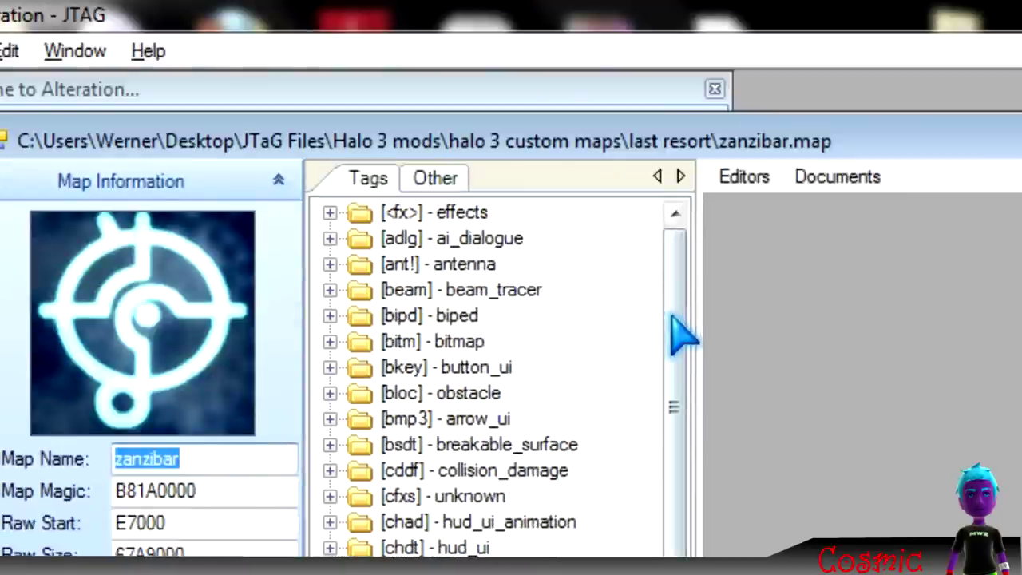
Step: Open the assault_rifle tag from the [weap] weapon class and display it in the Meta Editor
left_click_drag(673, 317, 708, 574)
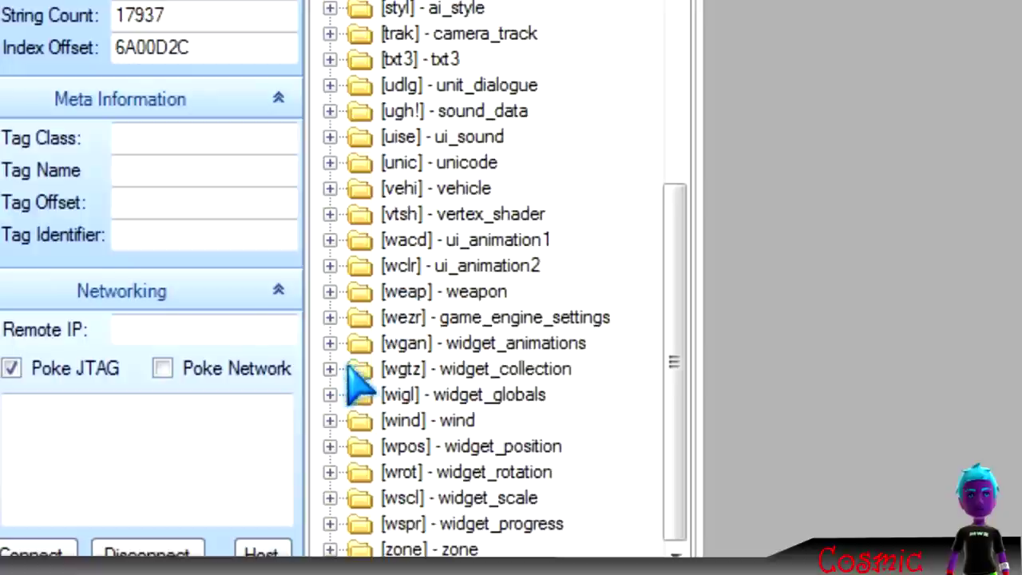
left_click(330, 293)
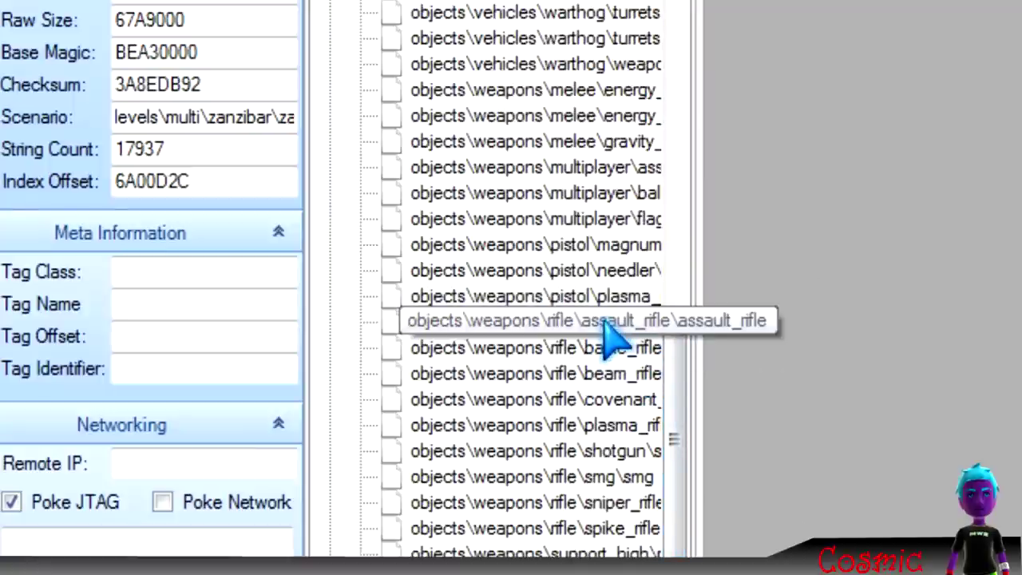
left_click(606, 324)
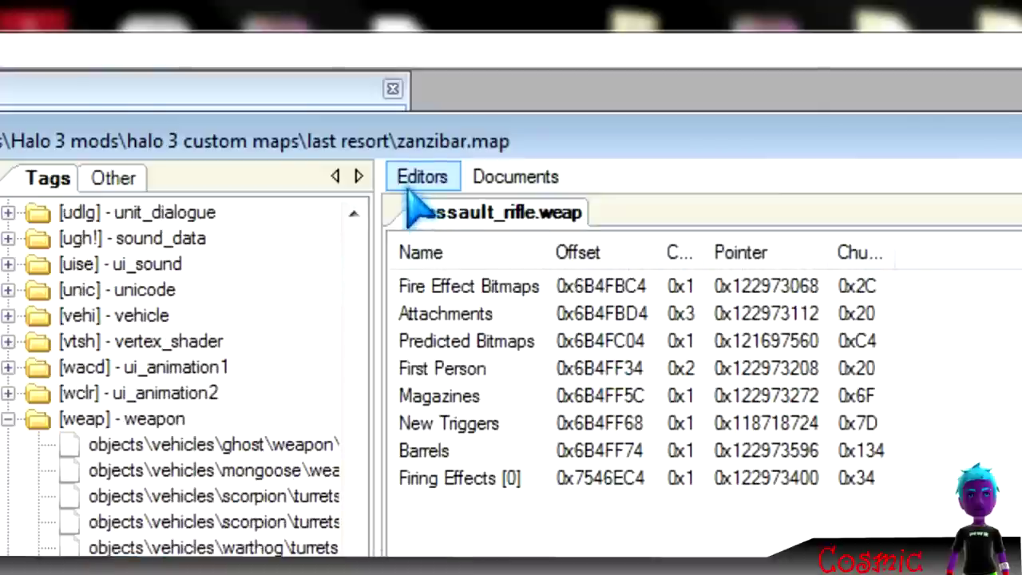
left_click(421, 176)
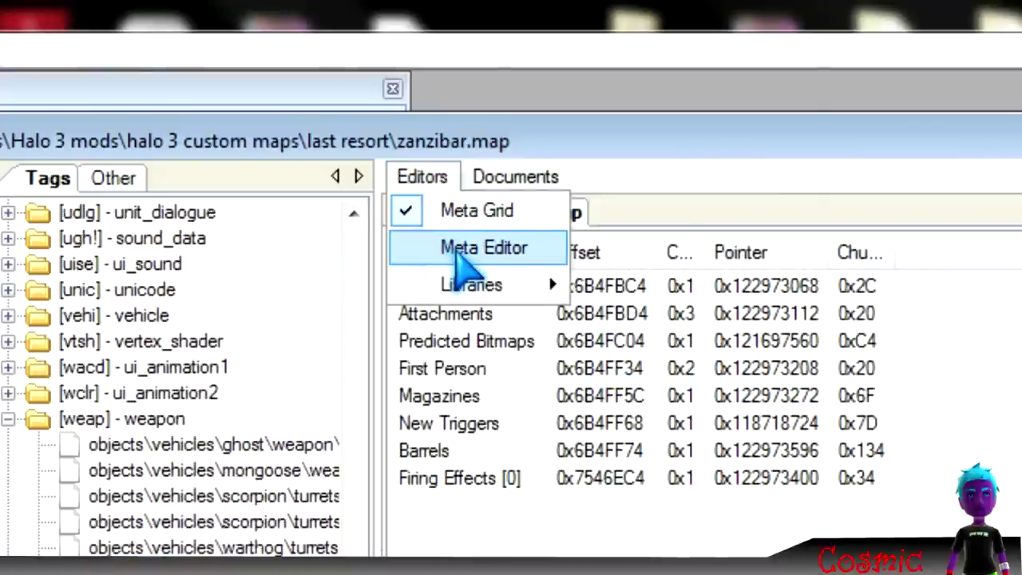
left_click(469, 254)
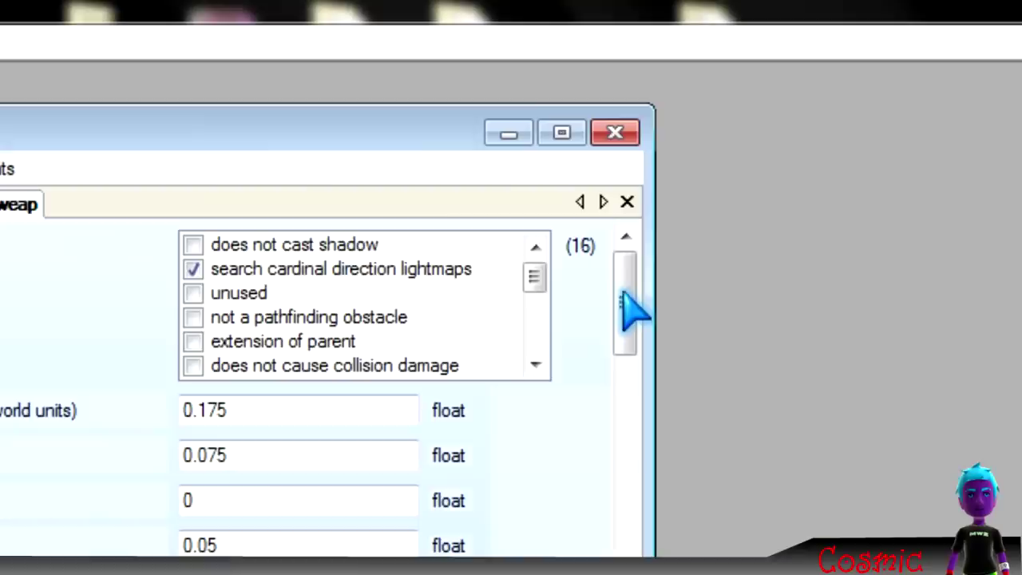
Step: Set the assault rifle's Projectile to objects\weapons\rifle\battle_rifle\projectiles\battle_rifle_bullet
left_click_drag(892, 139, 897, 203)
left_click_drag(639, 368, 625, 442)
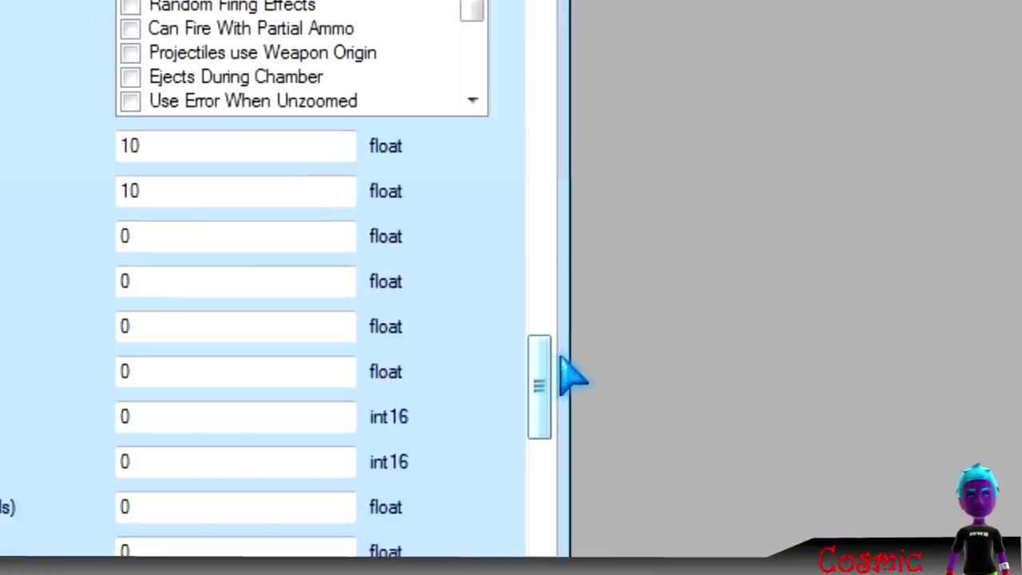
left_click_drag(573, 375, 542, 414)
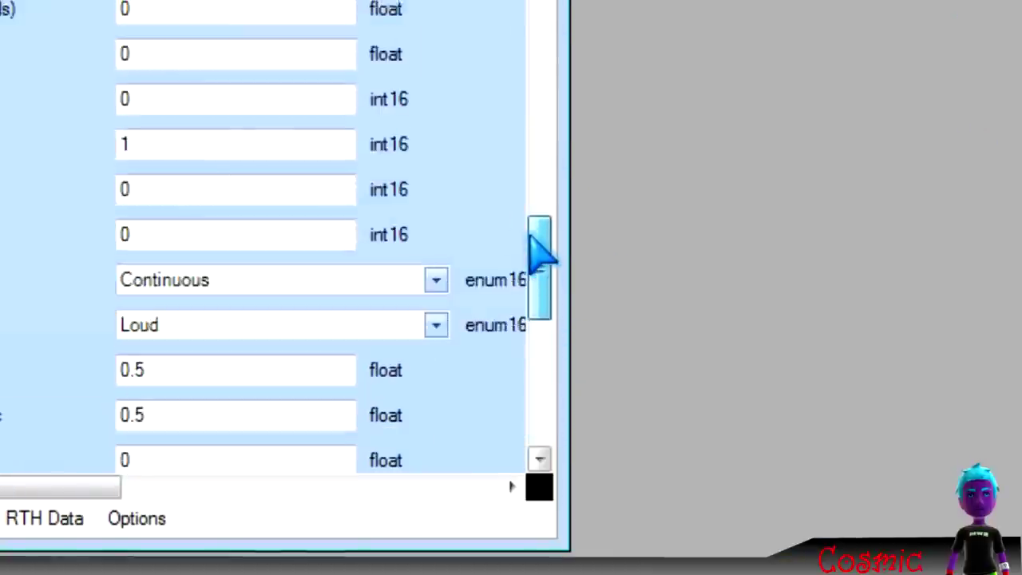
left_click_drag(540, 254, 543, 338)
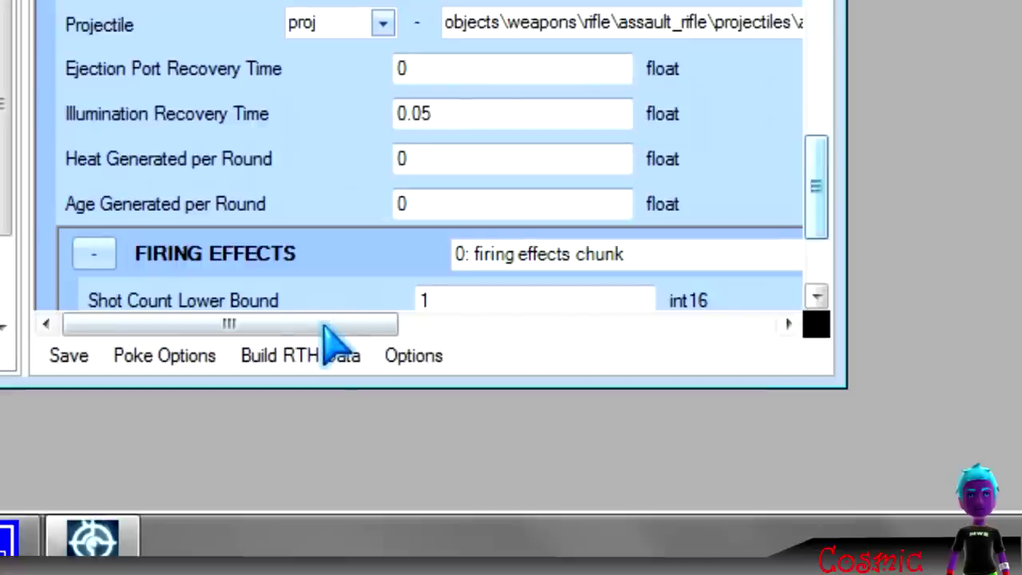
left_click_drag(325, 487, 437, 489)
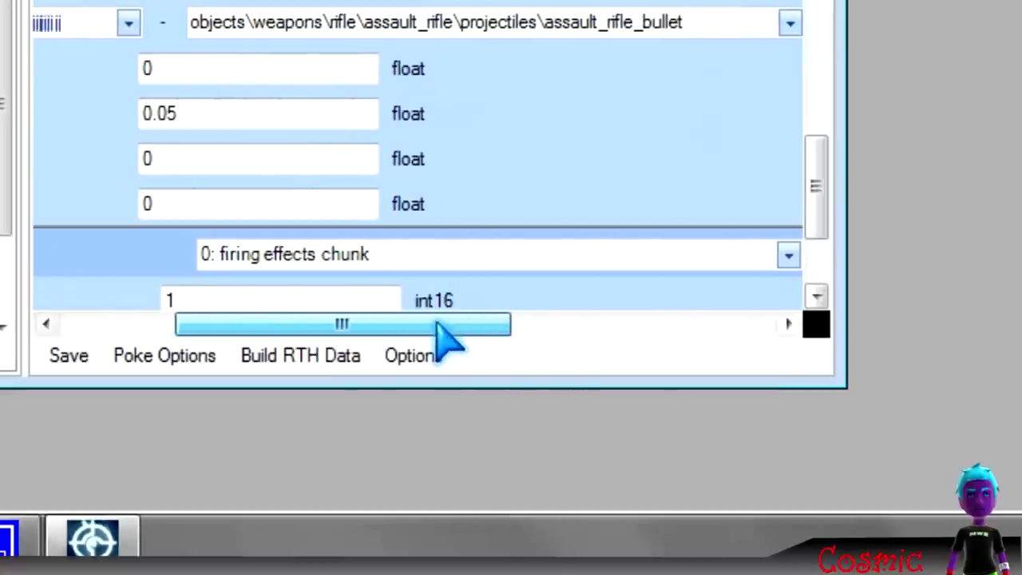
left_click_drag(438, 324, 431, 320)
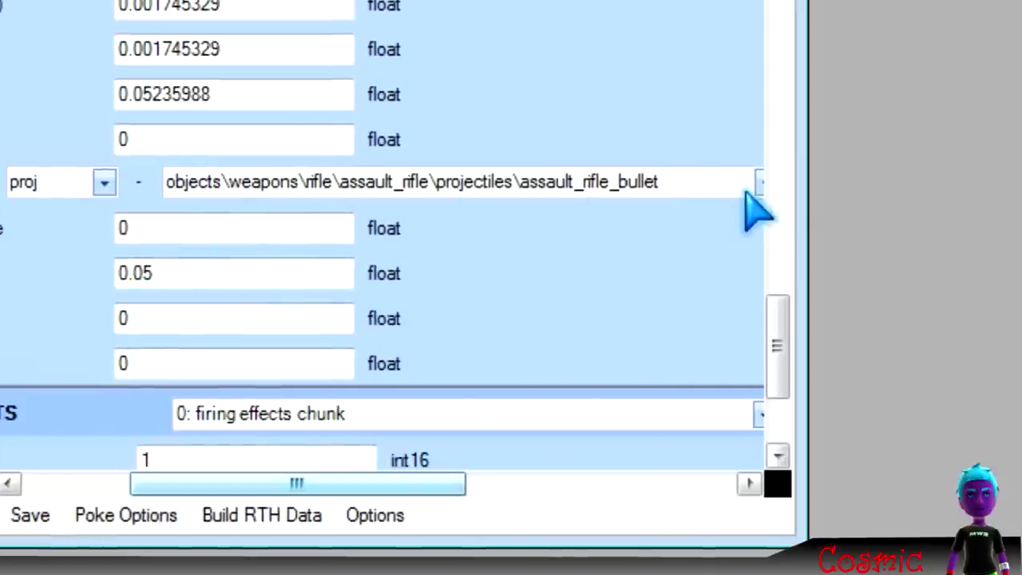
left_click(761, 186)
left_click(760, 186)
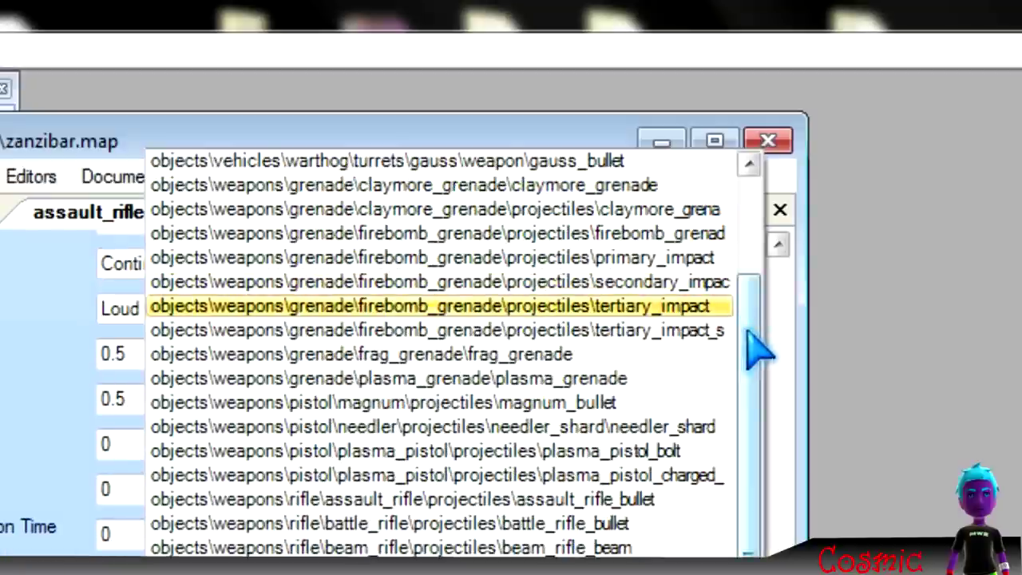
scroll(762, 98, "up", 1)
scroll(774, 267, "up", 1)
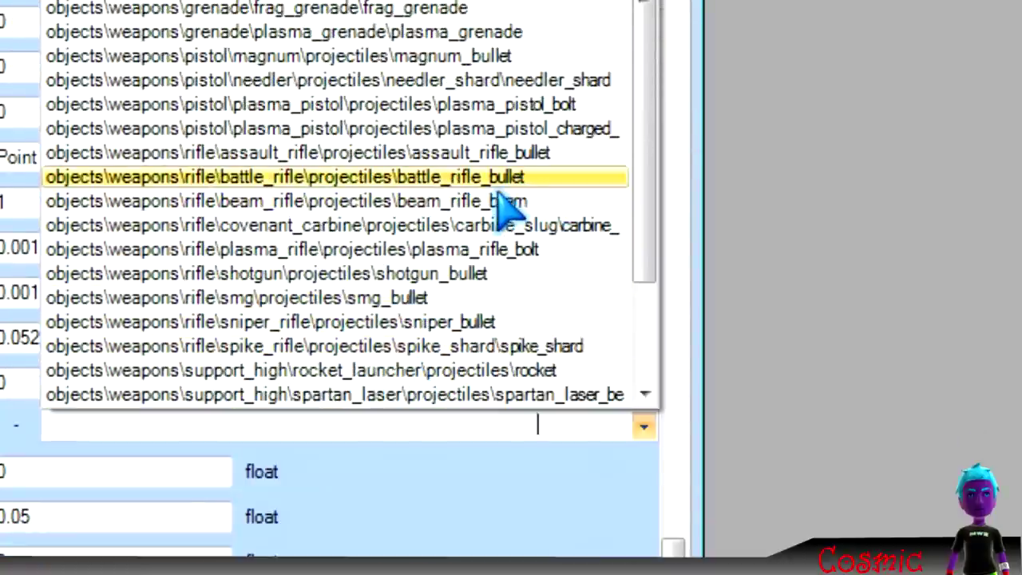
left_click(465, 181)
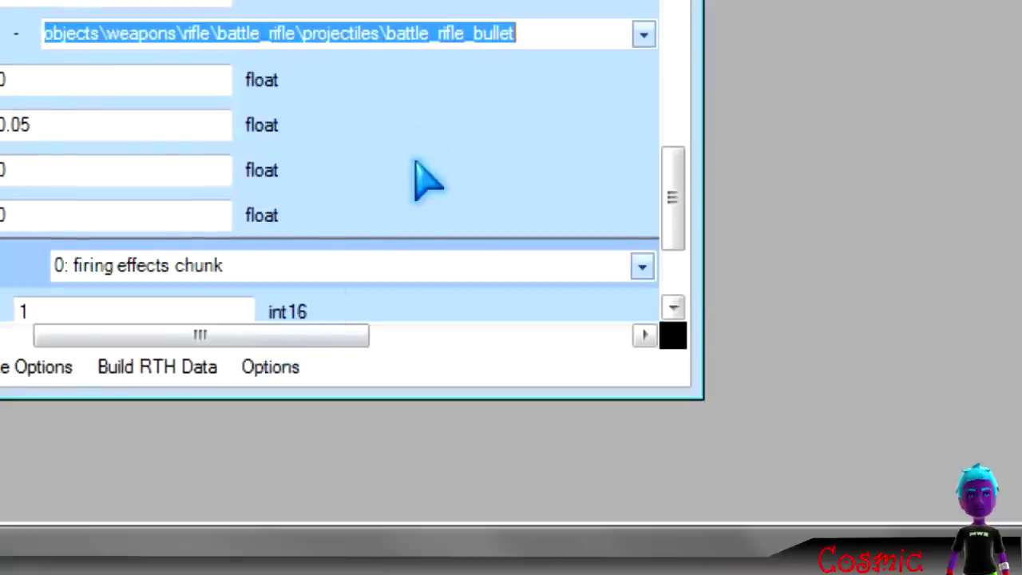
Step: Look at the poke options available for the edited weapon tag and close them
left_click(44, 367)
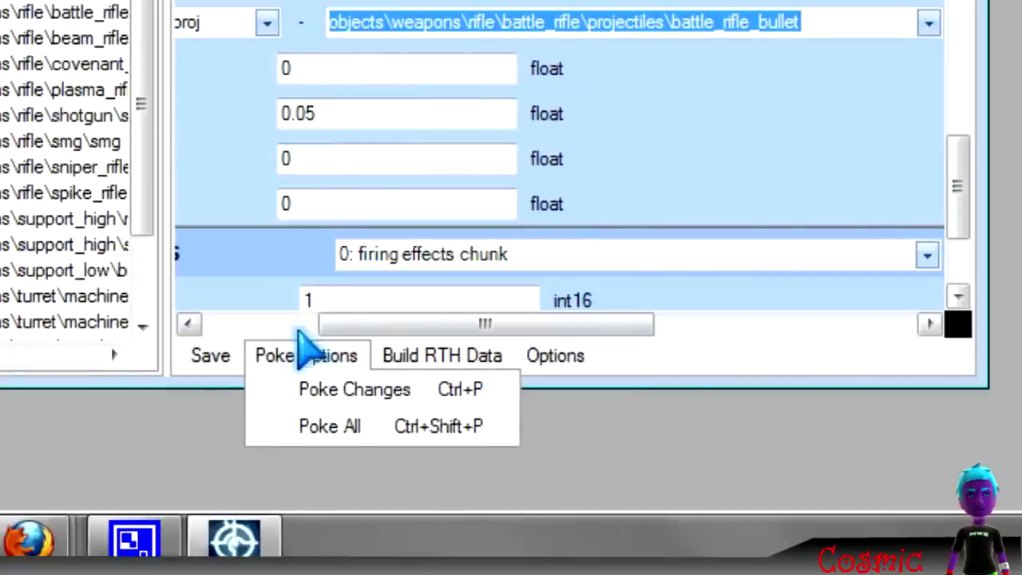
left_click(727, 168)
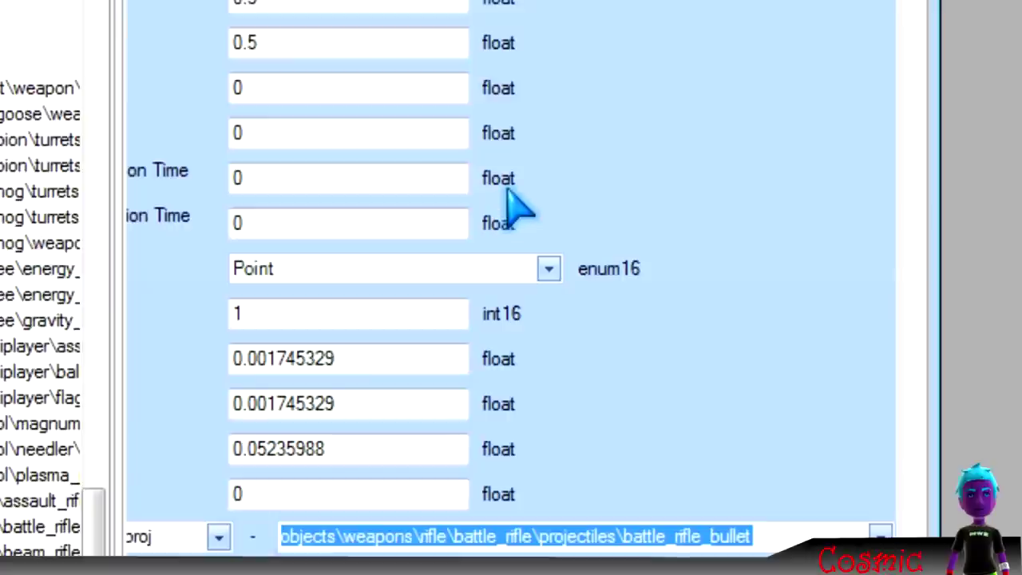
mouse_move(513, 201)
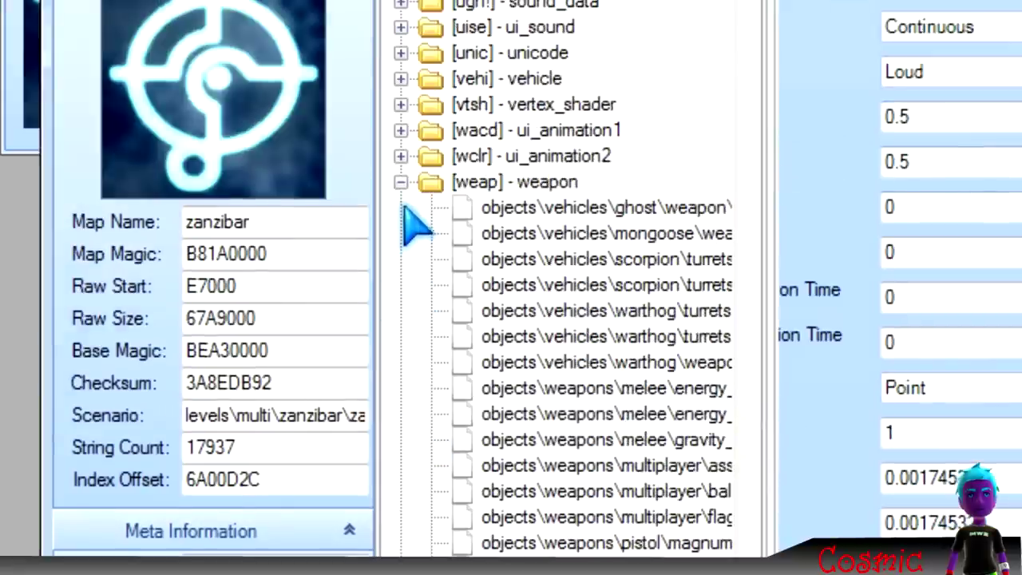
scroll(413, 219, "up", 7)
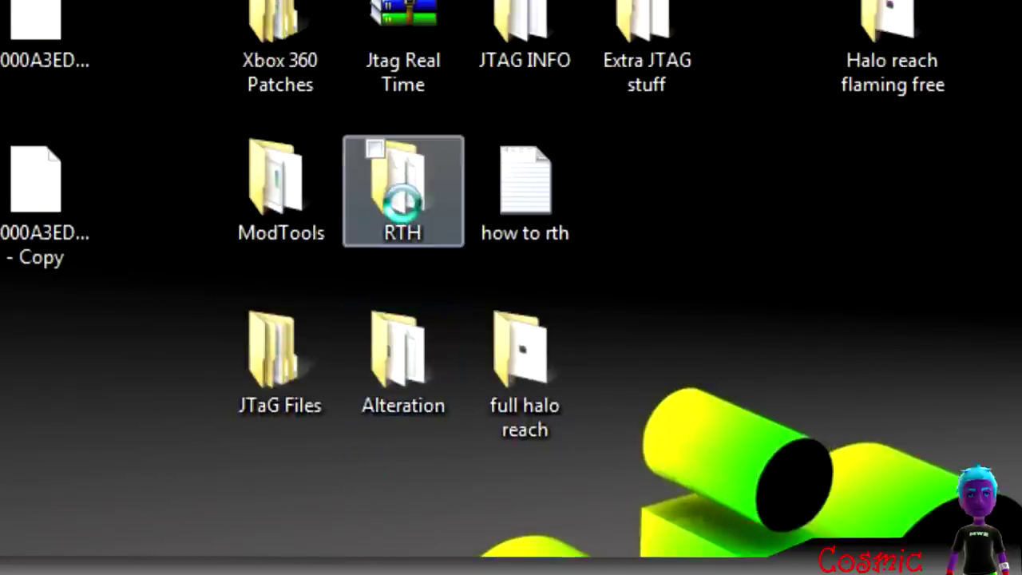
Step: Open the Ascension folder inside RTH\Halo reach RTH from the desktop
double_click(403, 188)
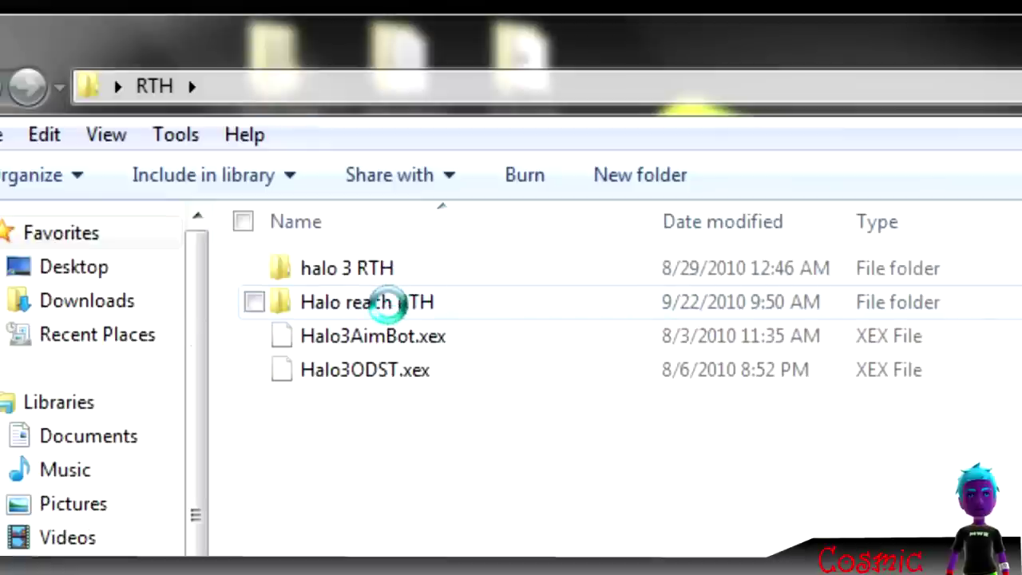
double_click(378, 308)
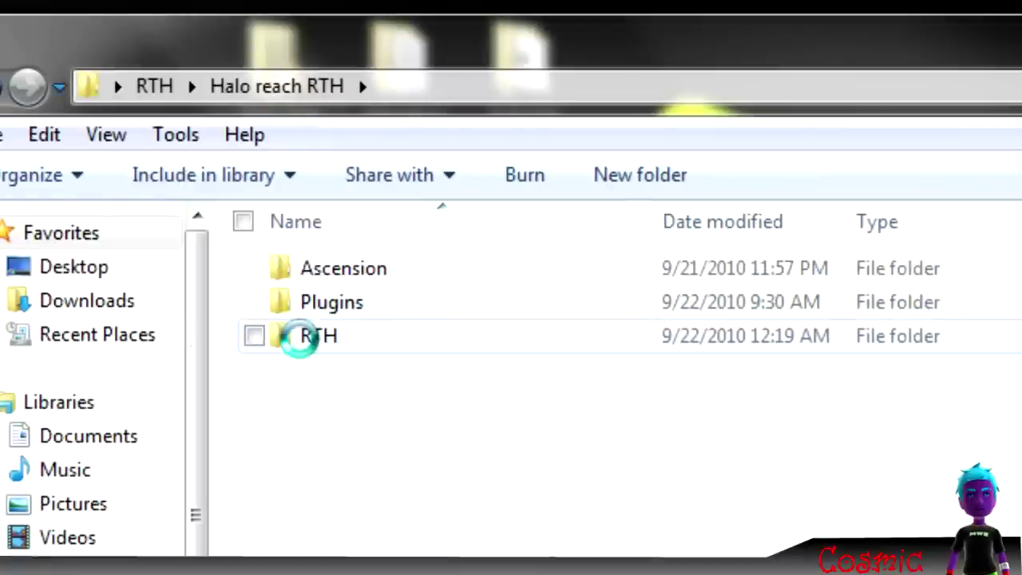
double_click(339, 270)
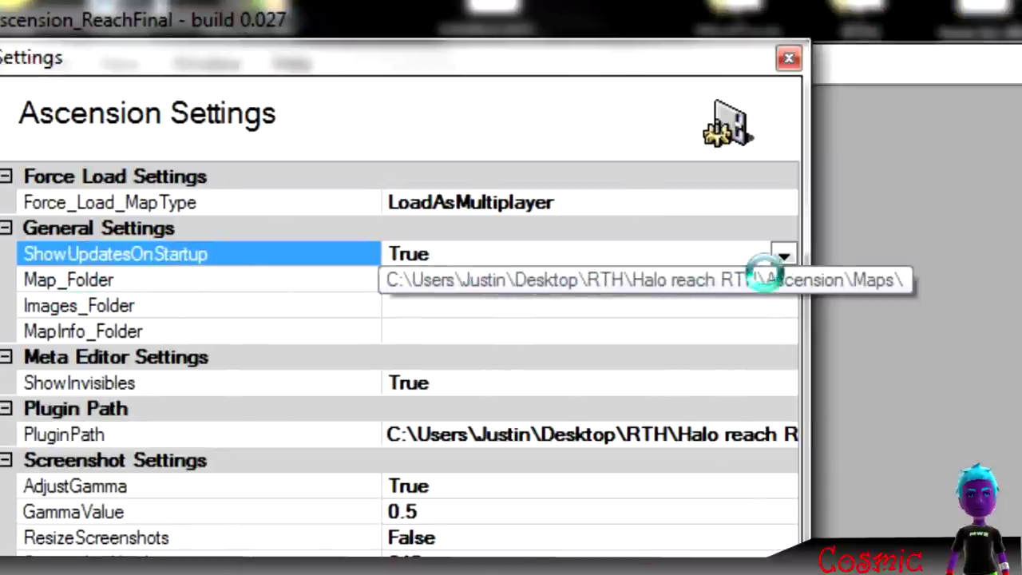
Step: Locate RTH\Halo reach RTH\Ascension\Maps on the desktop for the Map_Folder setting and cancel the folder selection
left_click(764, 280)
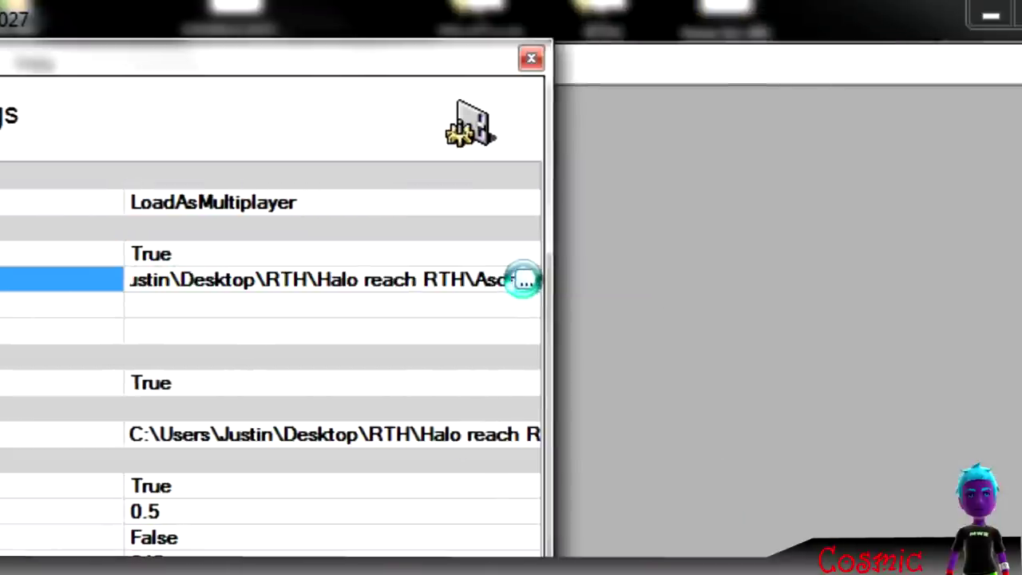
left_click(525, 280)
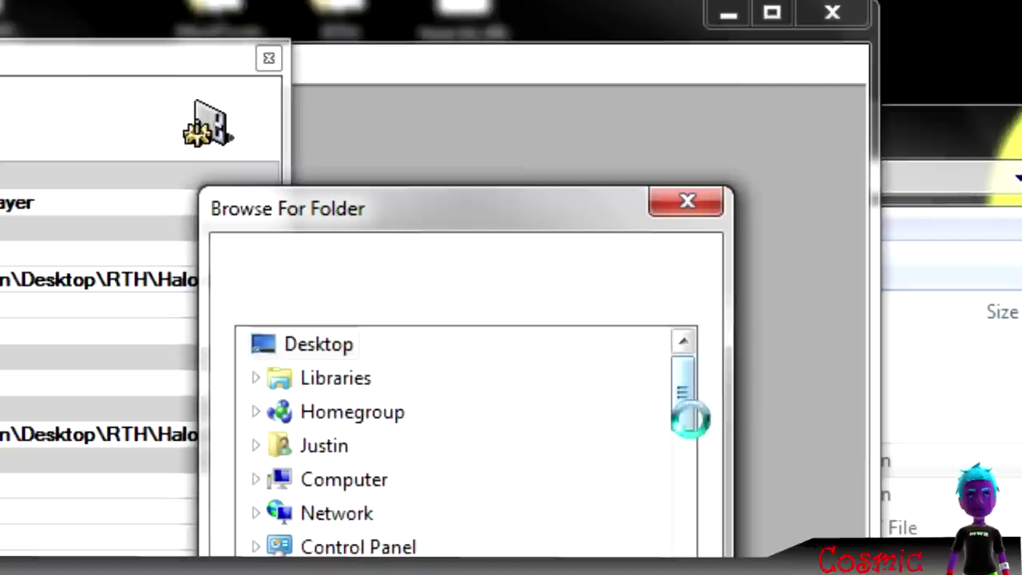
left_click_drag(689, 420, 692, 574)
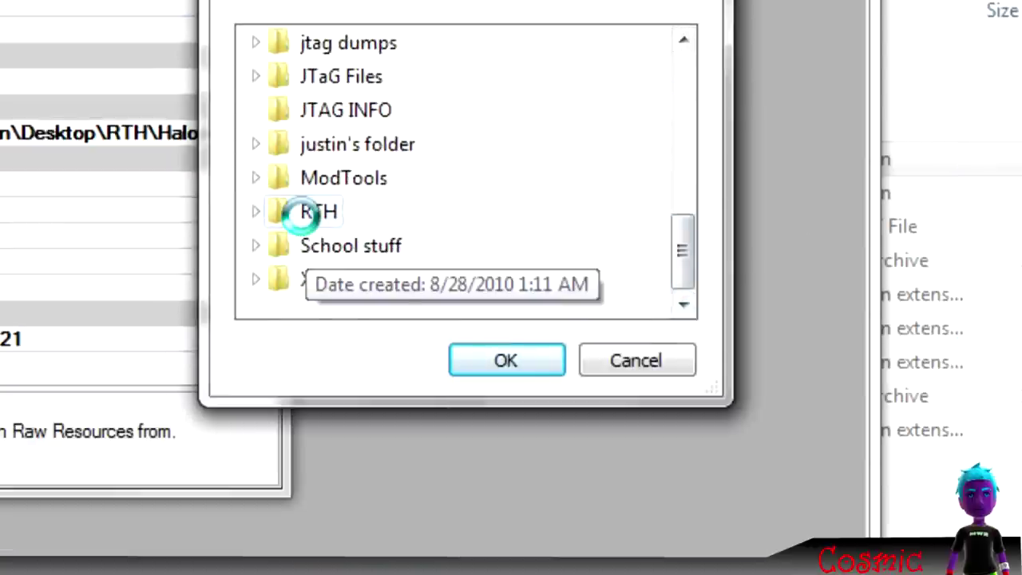
left_click(310, 212)
left_click_drag(682, 206, 681, 247)
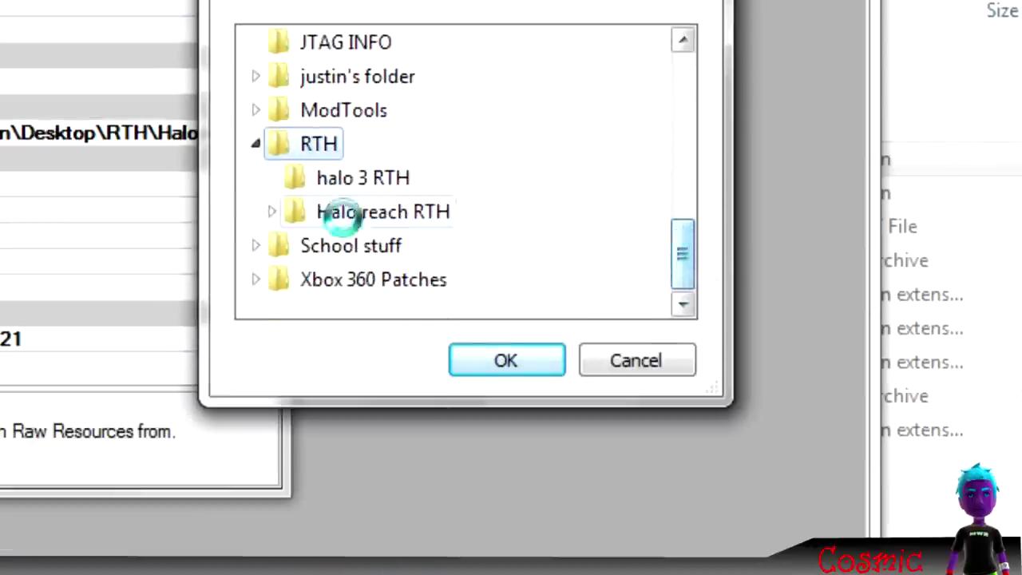
left_click(336, 212)
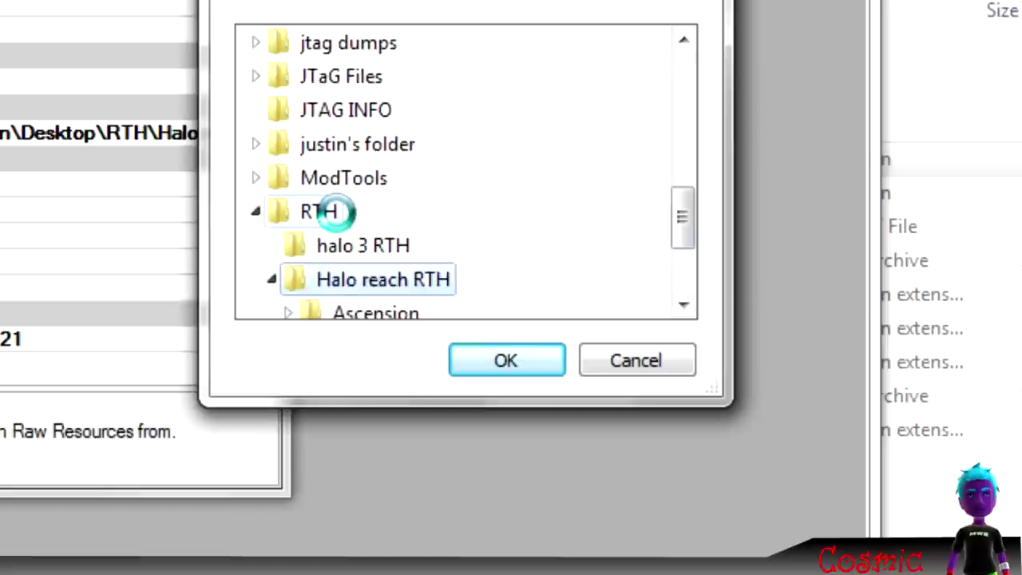
left_click_drag(684, 213, 669, 262)
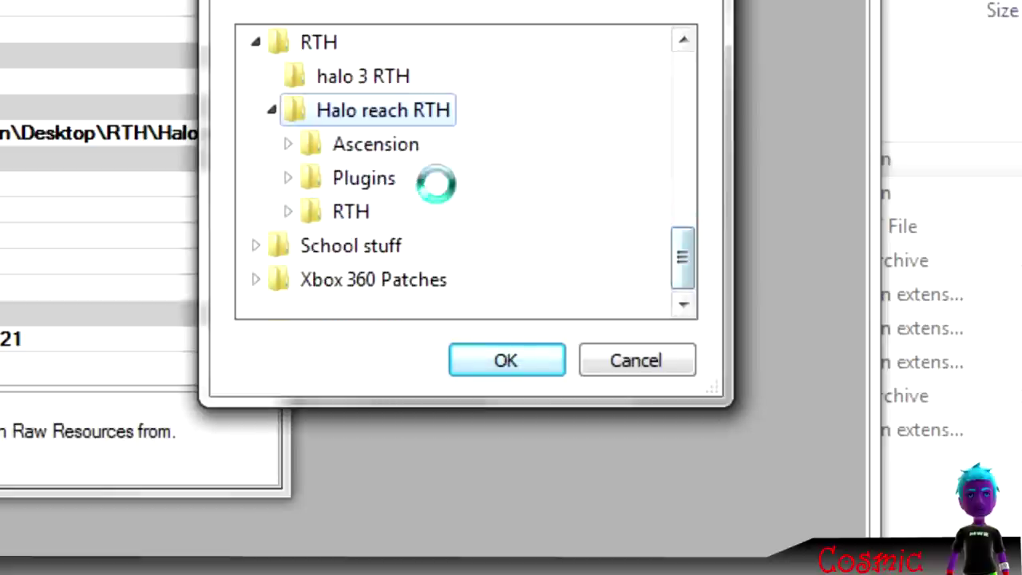
left_click(376, 144)
left_click_drag(691, 210, 678, 231)
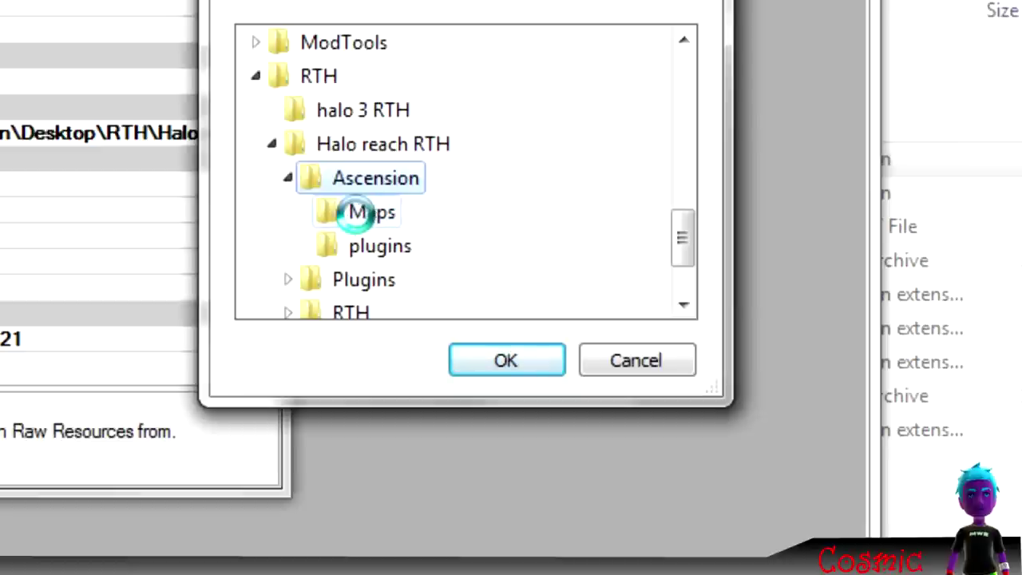
left_click(352, 213)
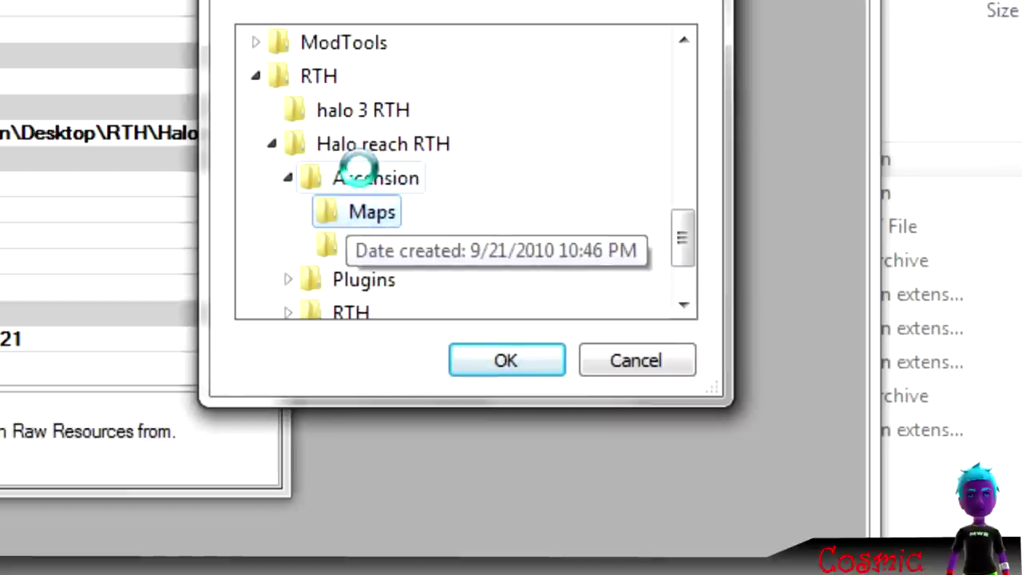
left_click(621, 360)
Step: Locate the plugins folder inside RTH\Halo reach RTH\Ascension for the PluginPath setting and cancel the folder selection
left_click(436, 133)
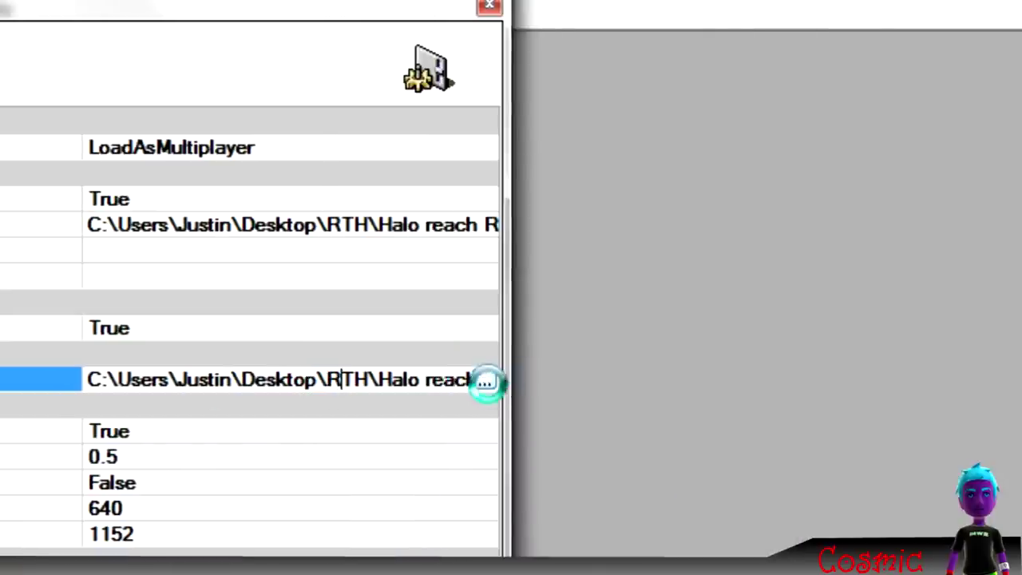
left_click(1021, 380)
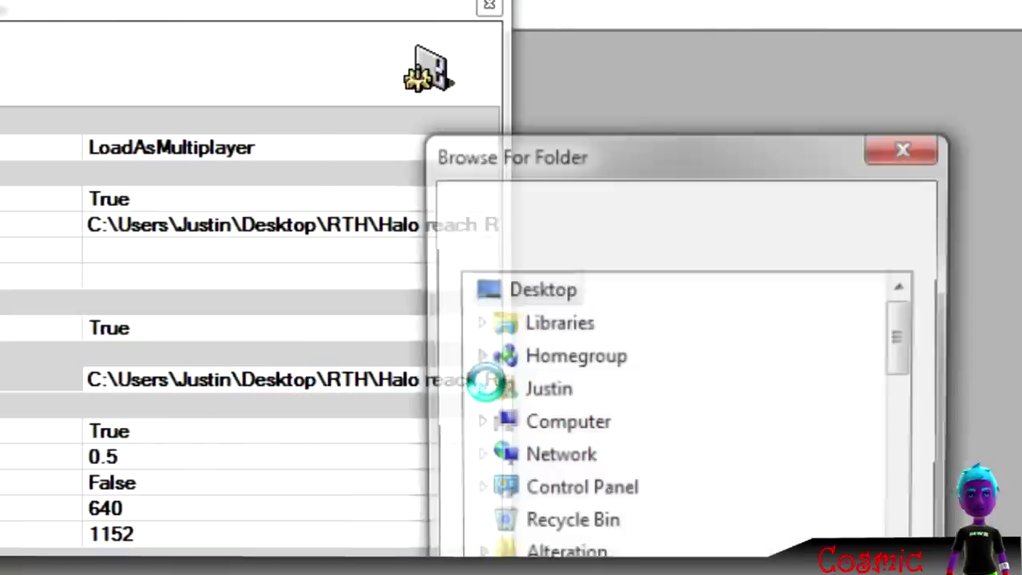
left_click_drag(567, 344, 584, 511)
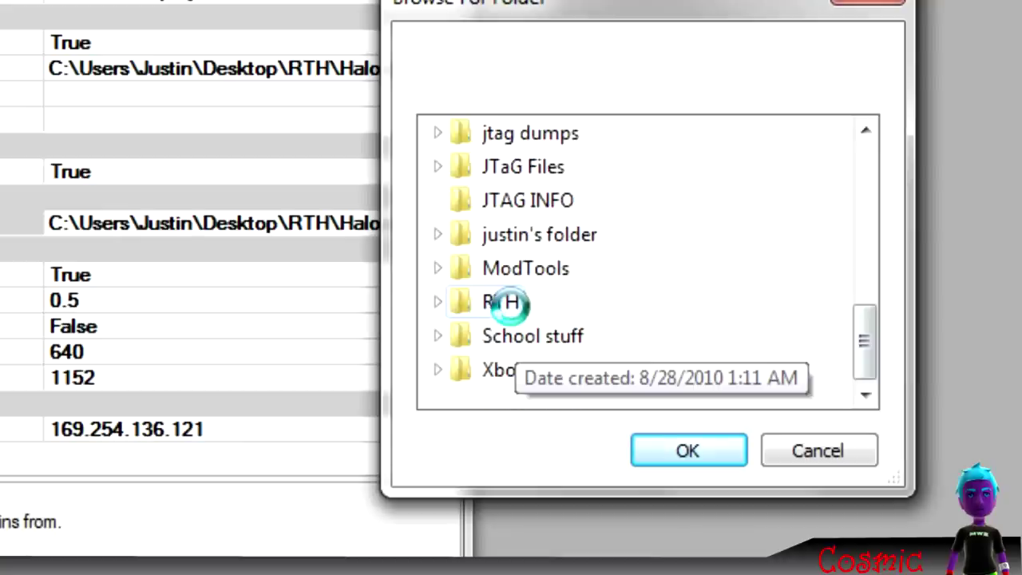
left_click(433, 302)
left_click_drag(520, 295, 543, 340)
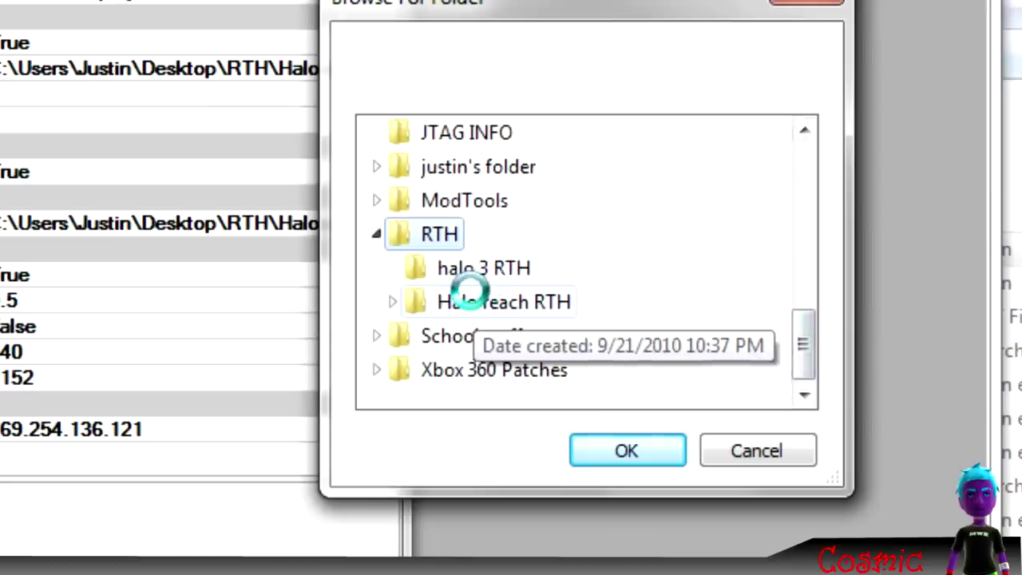
left_click(208, 293)
left_click_drag(795, 293, 817, 355)
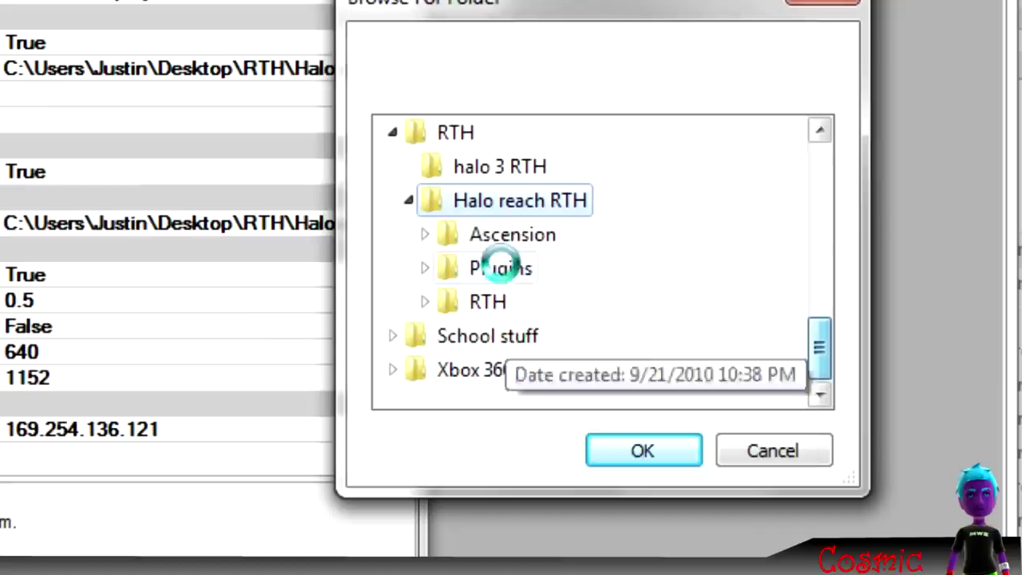
left_click(503, 235)
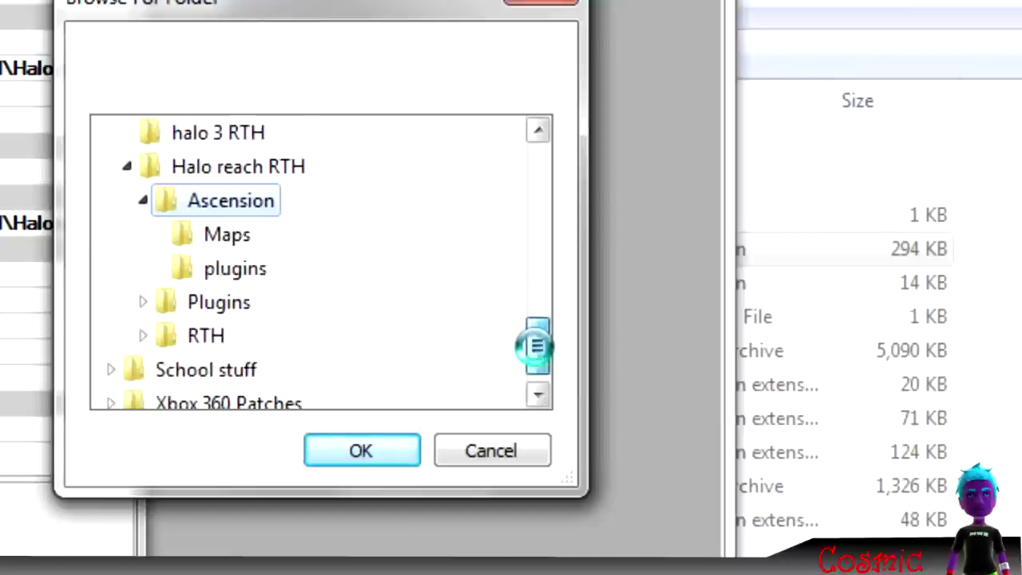
left_click(462, 235)
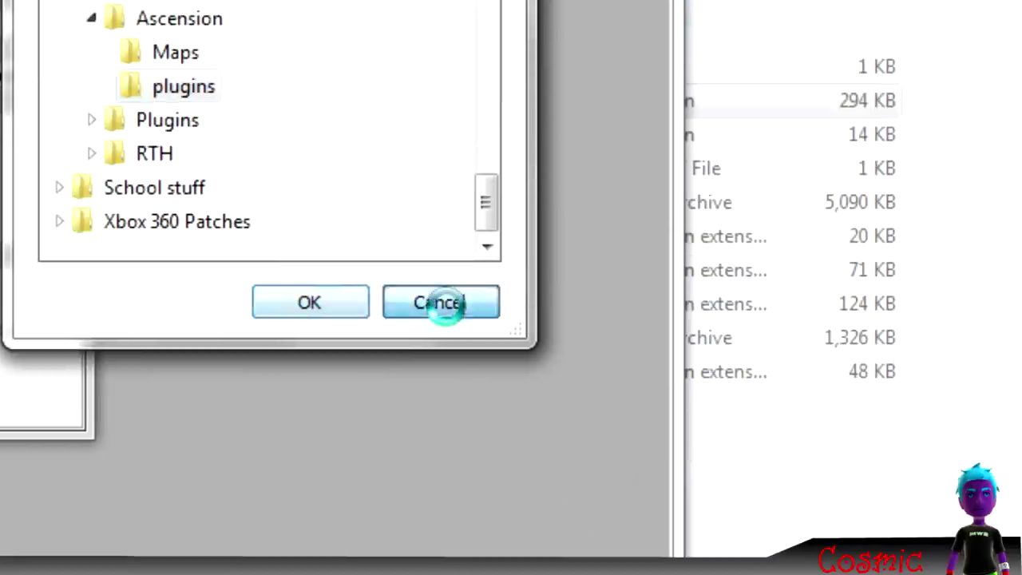
left_click(443, 306)
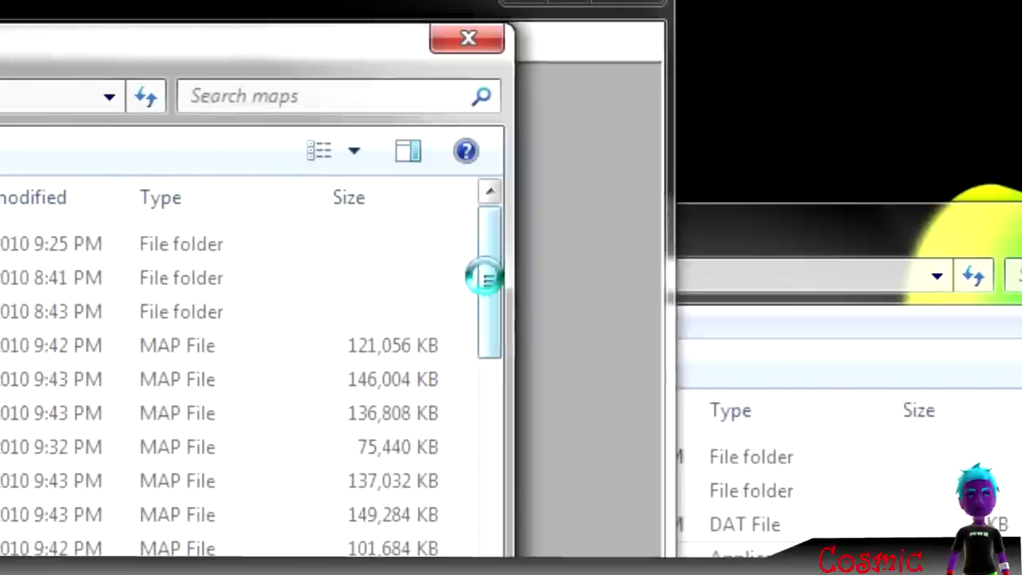
Step: Load forge_halo.map from full halo reach\halo reach raw files\maps and switch the map's editor to Tag Editor
left_click_drag(485, 277, 486, 429)
left_click(0, 494)
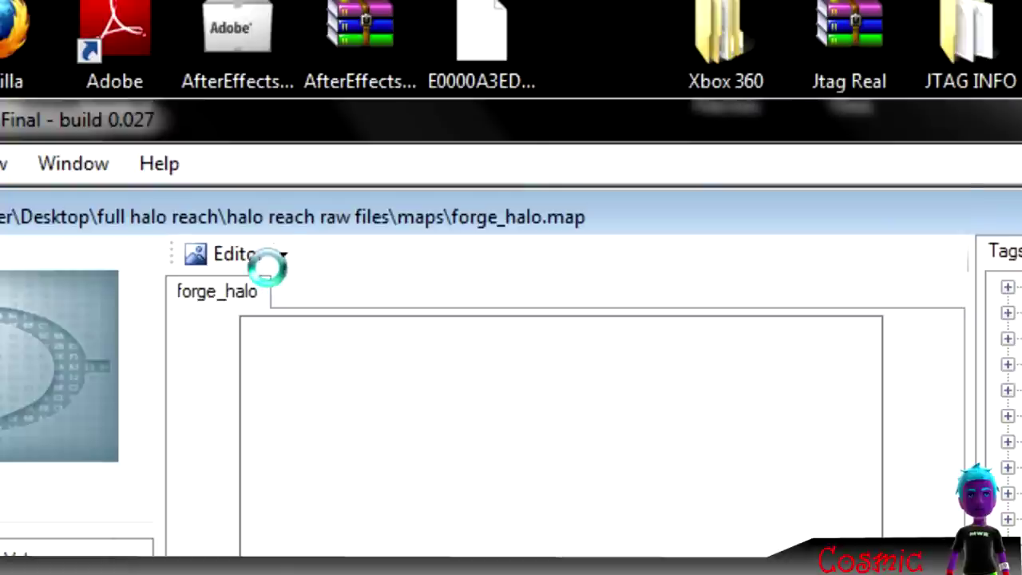
left_click(269, 253)
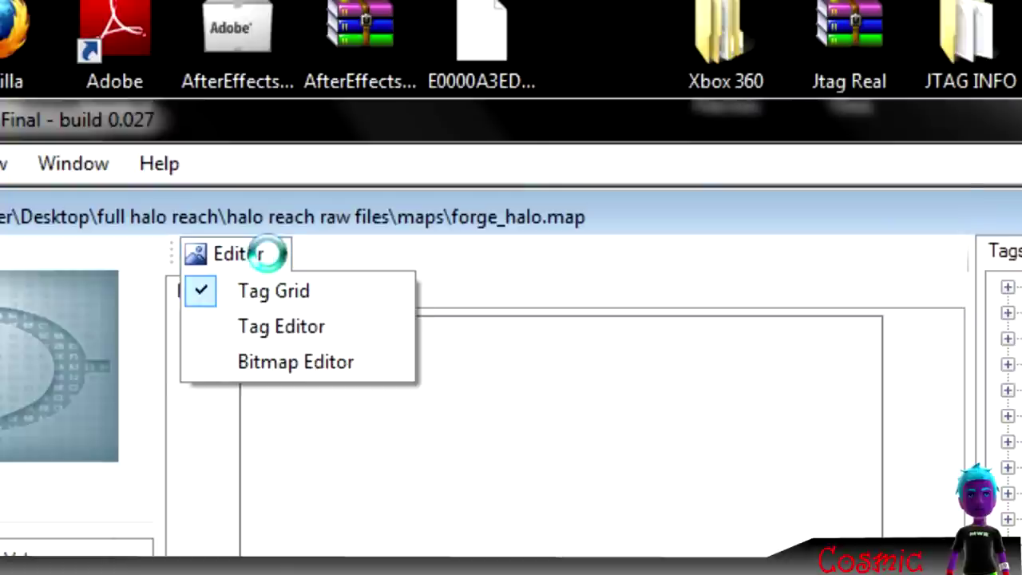
left_click(290, 327)
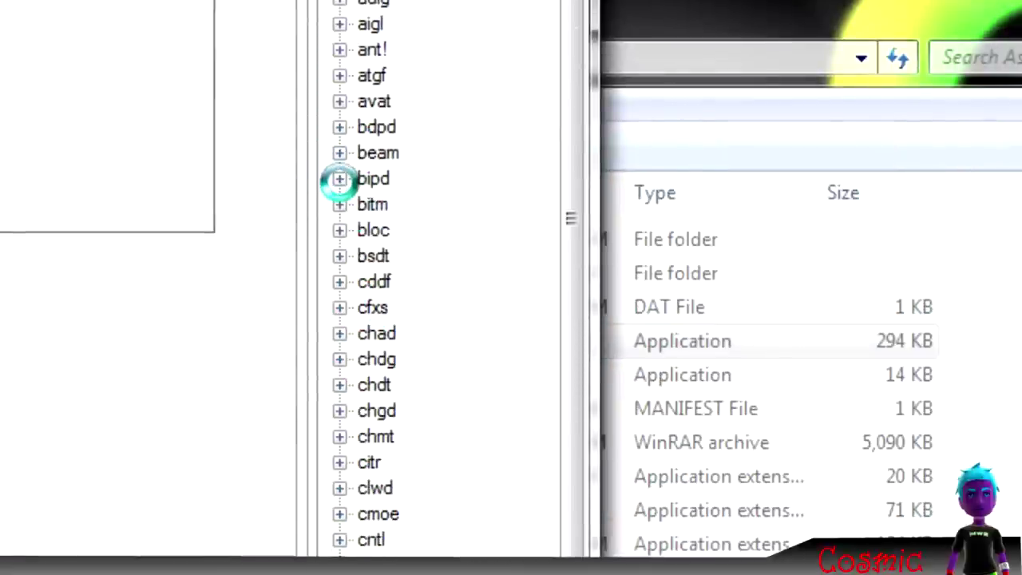
Step: Examine the tags listed in the bipd class, collapse the class and close Ascension
left_click(339, 180)
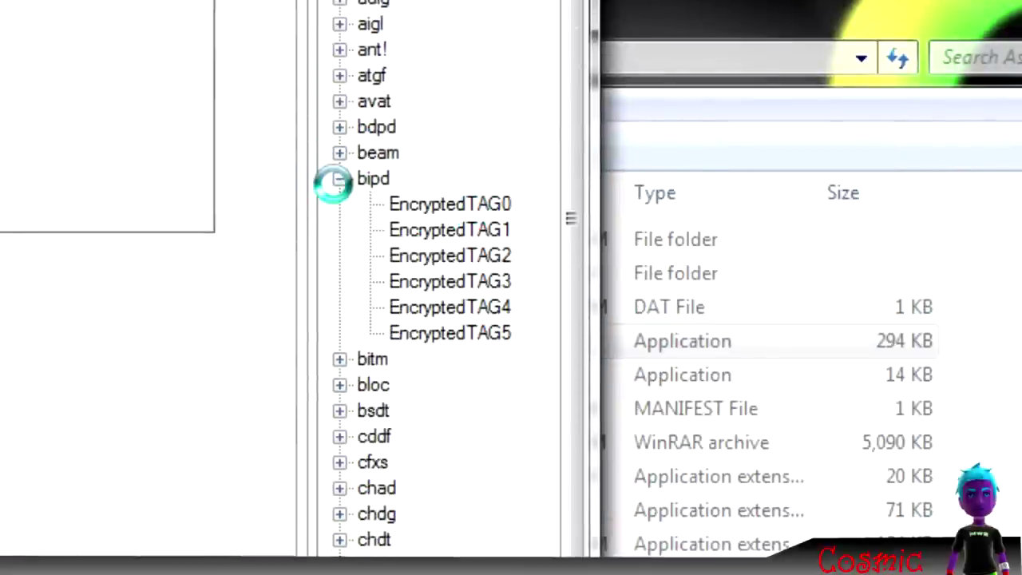
left_click(339, 179)
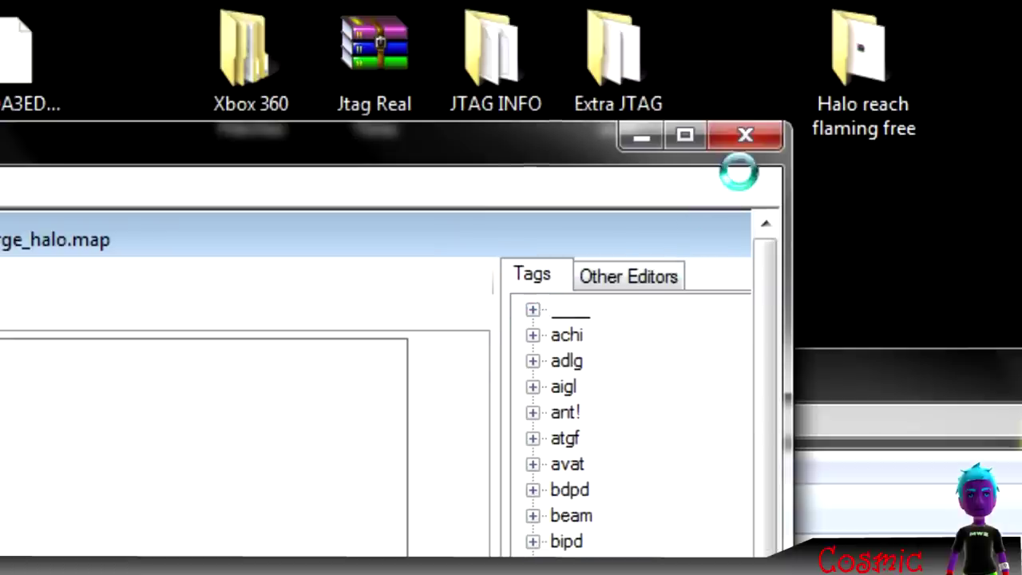
left_click(744, 135)
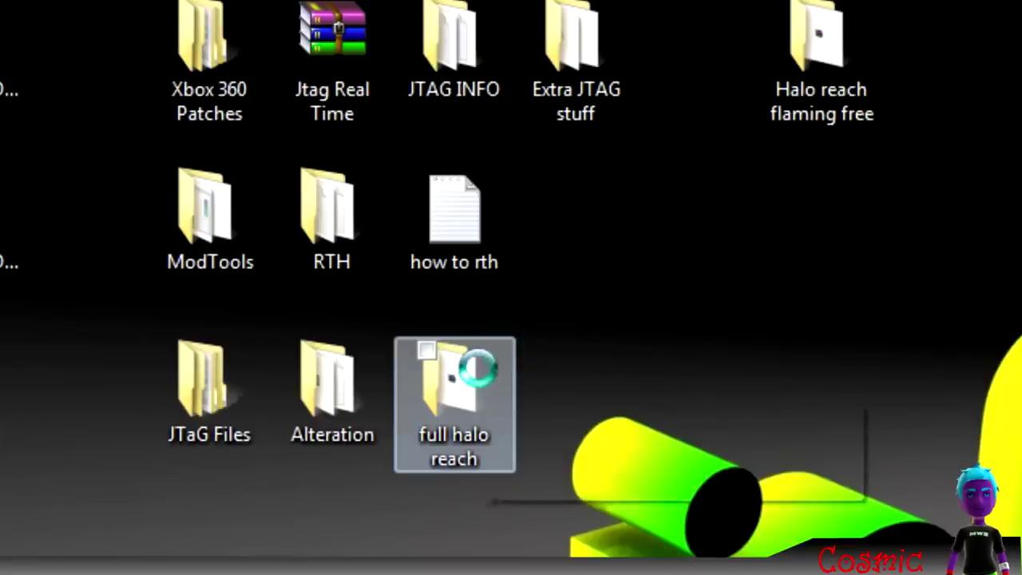
mouse_move(477, 370)
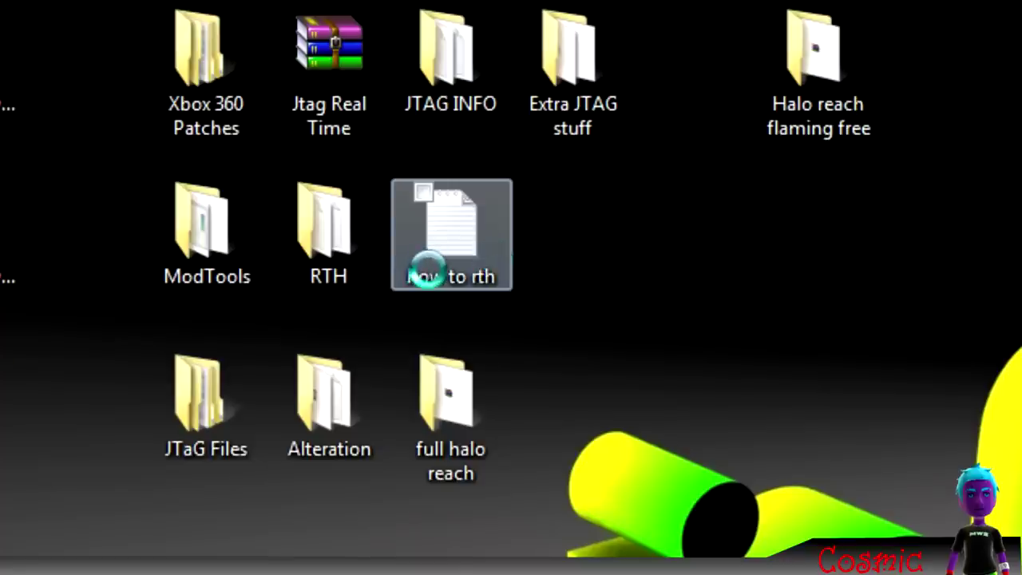
mouse_move(427, 266)
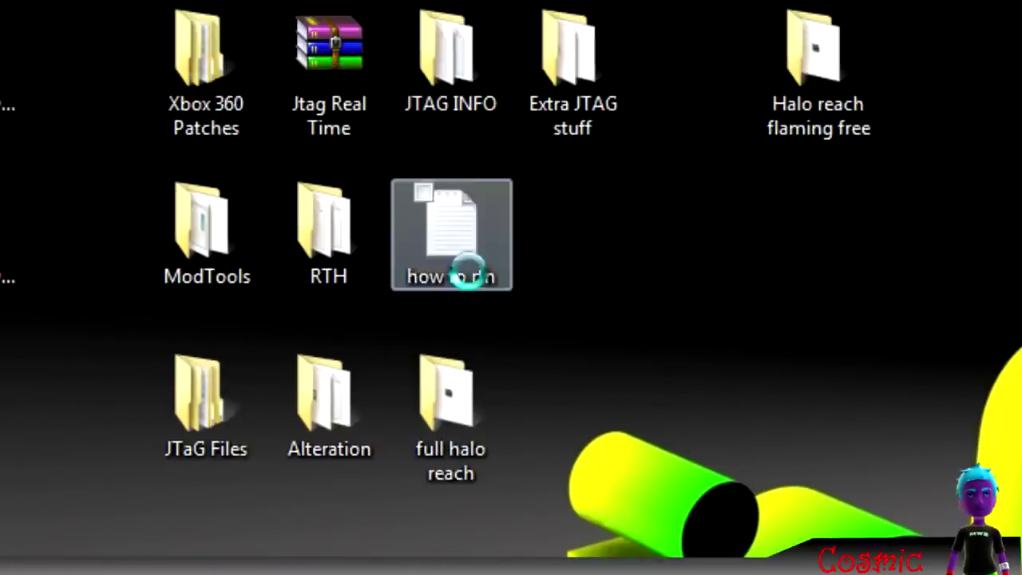
mouse_move(474, 368)
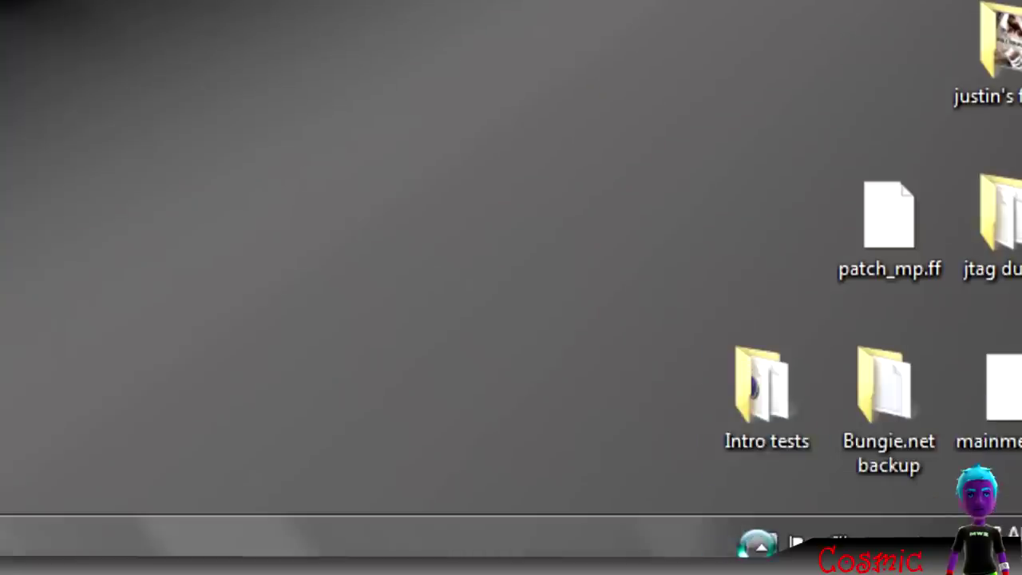
left_click(759, 545)
right_click(812, 381)
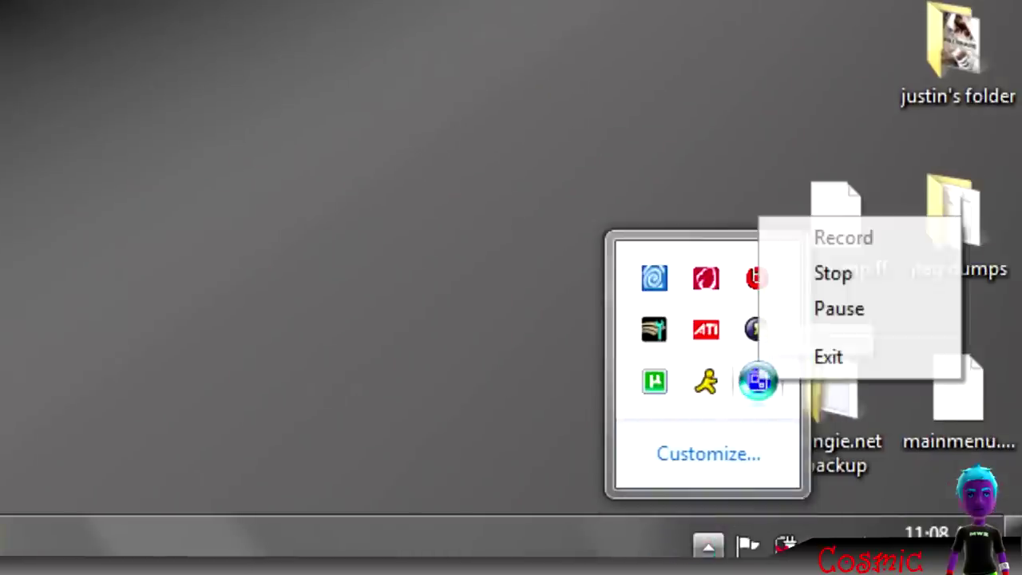